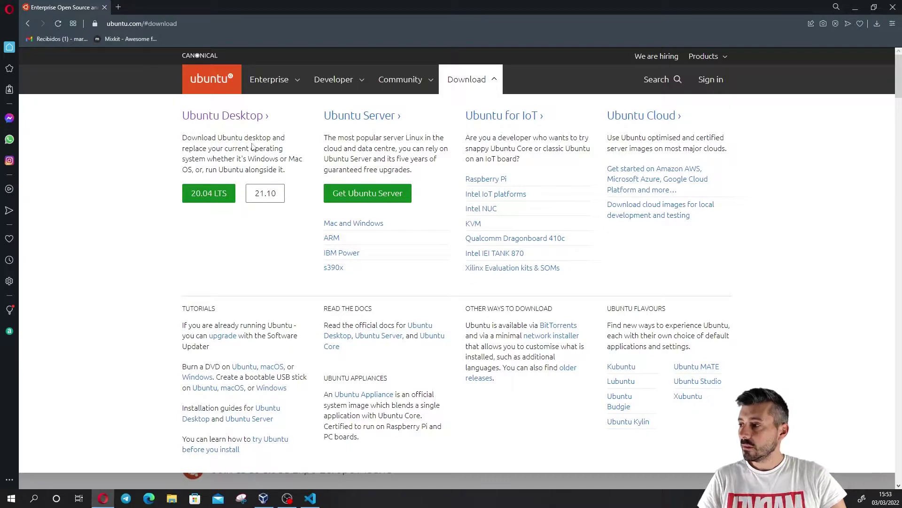
Step: Download the Ubuntu Desktop 20.04 LTS image and highlight the Crear Maquina Virtual item in the Visual Studio Code notes
{"action": "left_click", "coordinate": [213, 194]}
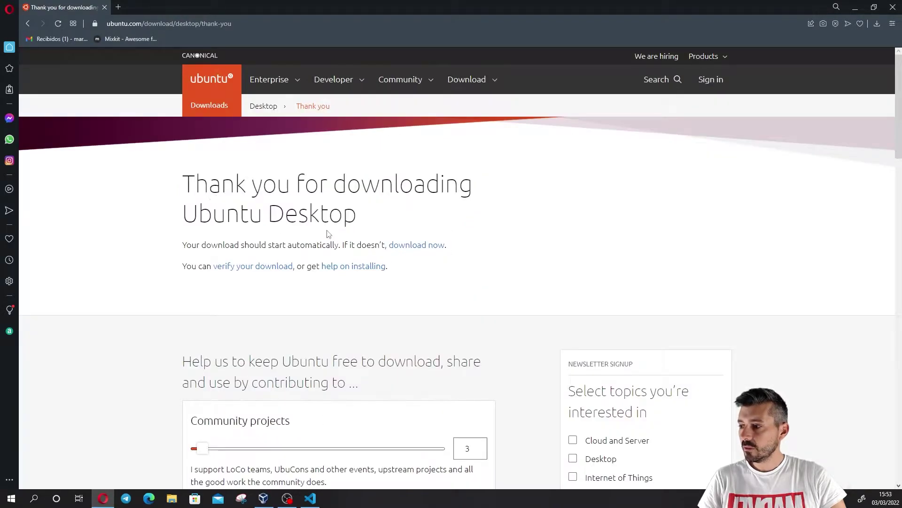
{"action": "scroll", "coordinate": [369, 223], "scroll_direction": "down", "scroll_amount": 5}
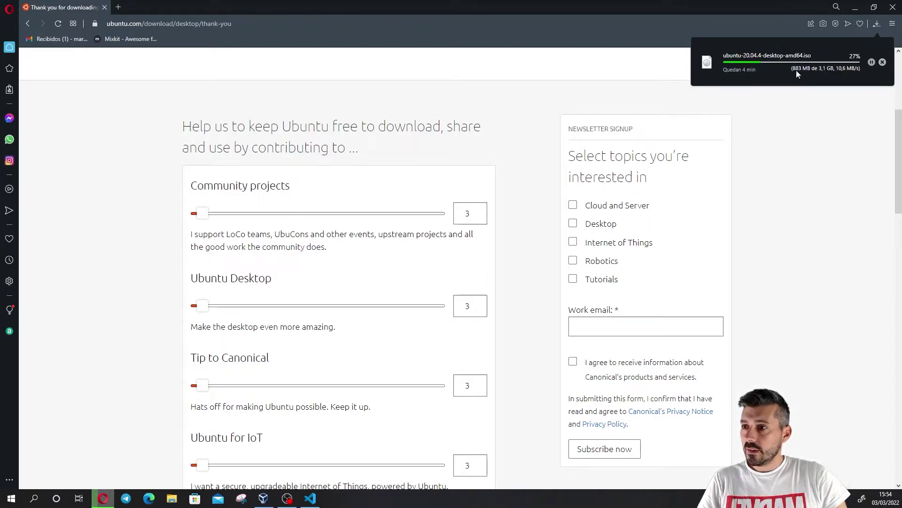
{"action": "left_click", "coordinate": [855, 9]}
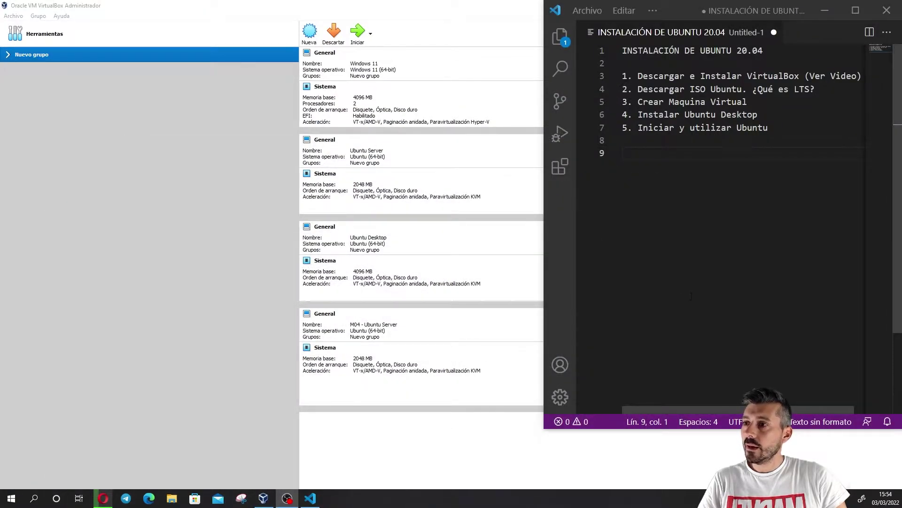
{"action": "left_click_drag", "start_coordinate": [748, 102], "coordinate": [638, 102]}
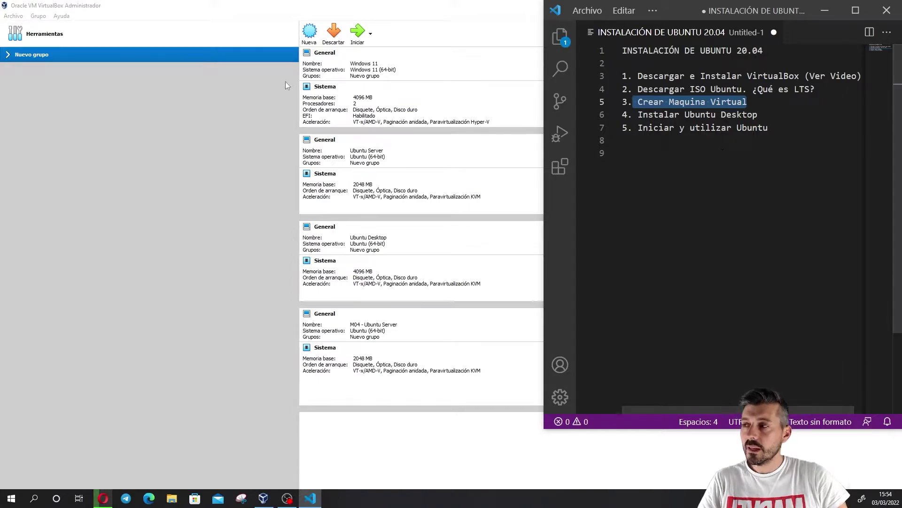
Step: In VirtualBox, start a new virtual machine named Ubuntu Desktop 20.04 with type Linux and version Ubuntu (64-bit)
{"action": "left_click", "coordinate": [310, 33]}
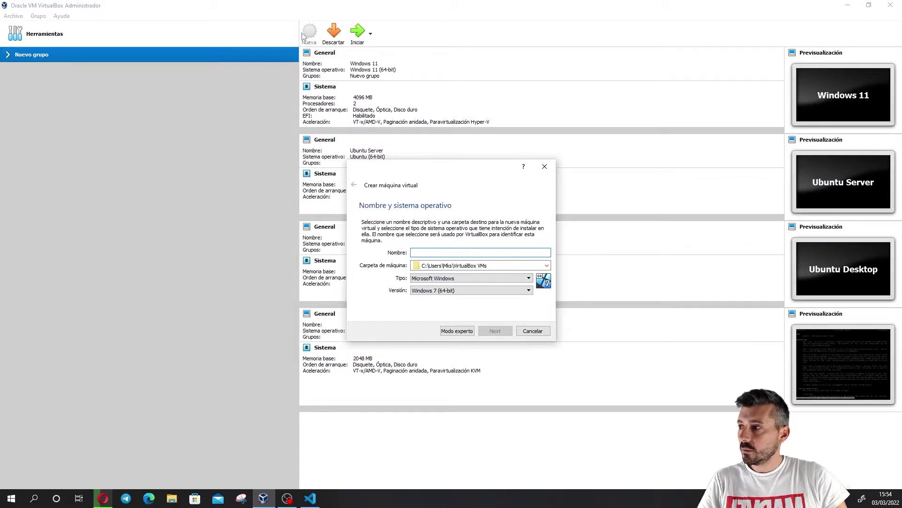
{"action": "left_click", "coordinate": [418, 255]}
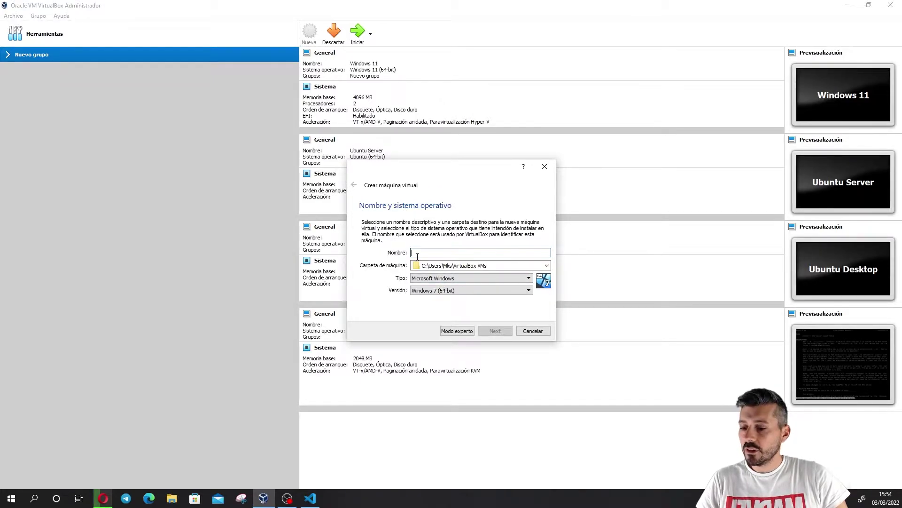
{"action": "type", "text": "Ubuntu"}
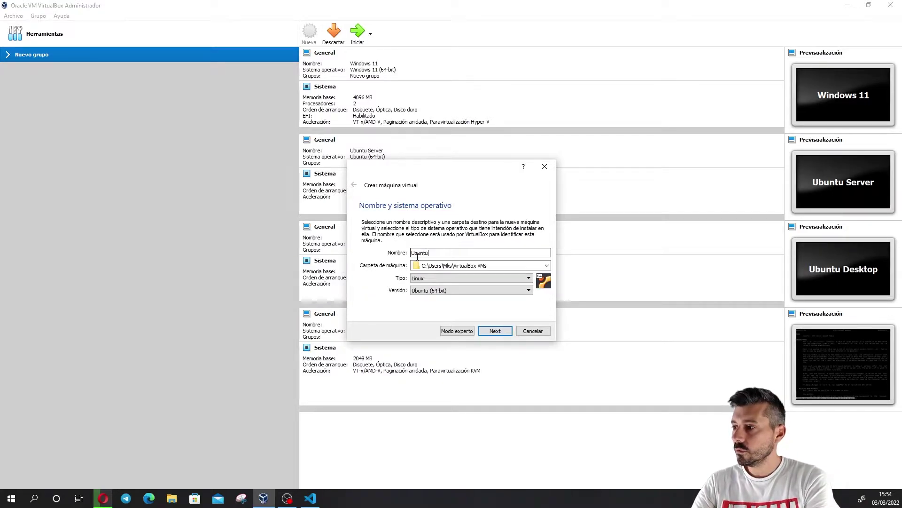
{"action": "type", "text": " Desktop 2"}
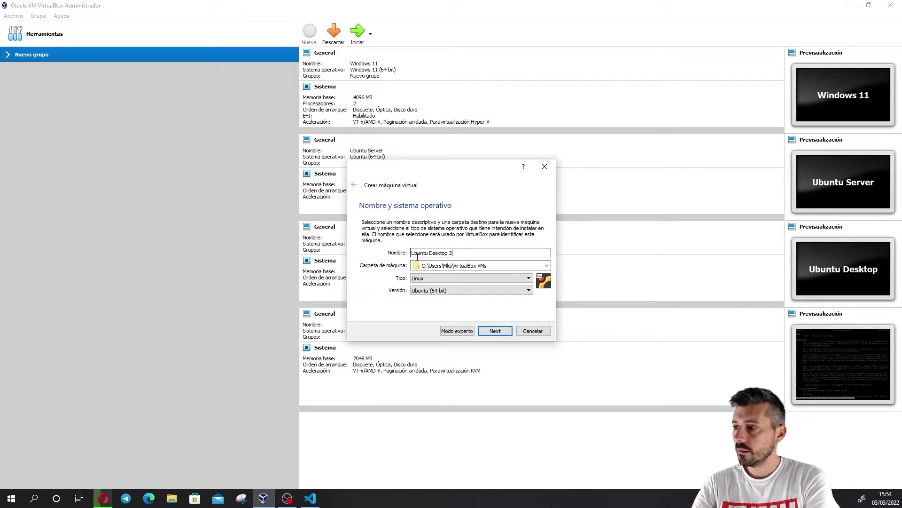
{"action": "type", "text": "0.04"}
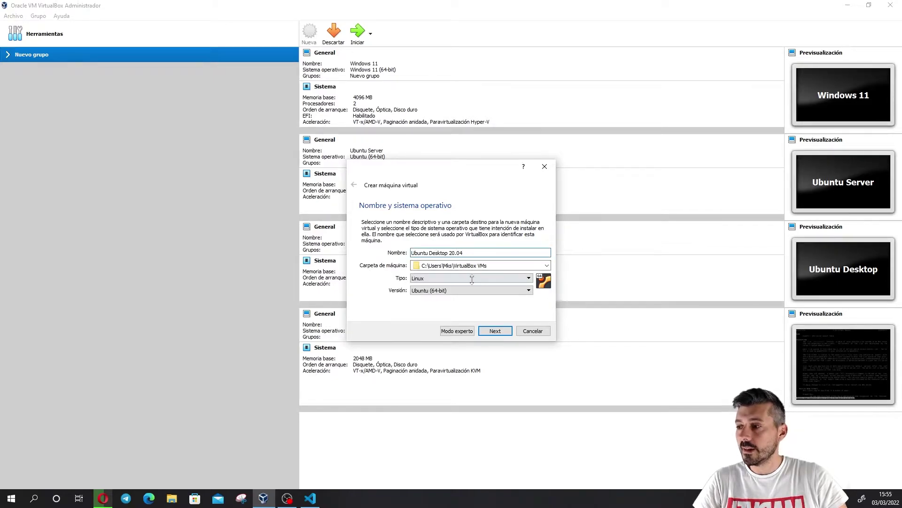
{"action": "left_click", "coordinate": [525, 278]}
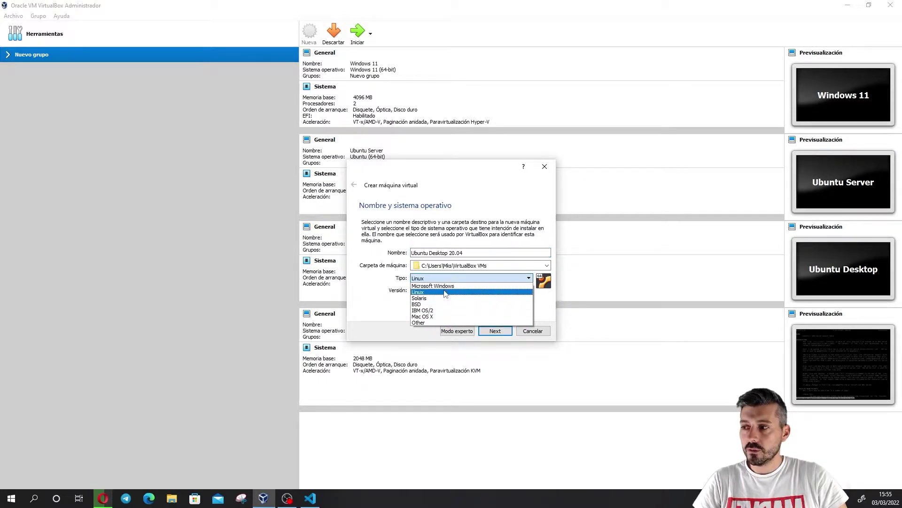
{"action": "left_click", "coordinate": [418, 292]}
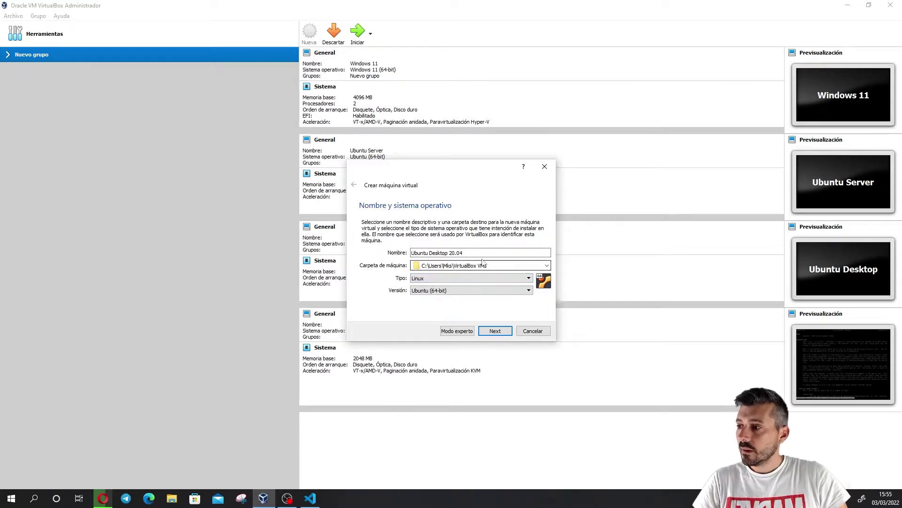
{"action": "left_click", "coordinate": [496, 332]}
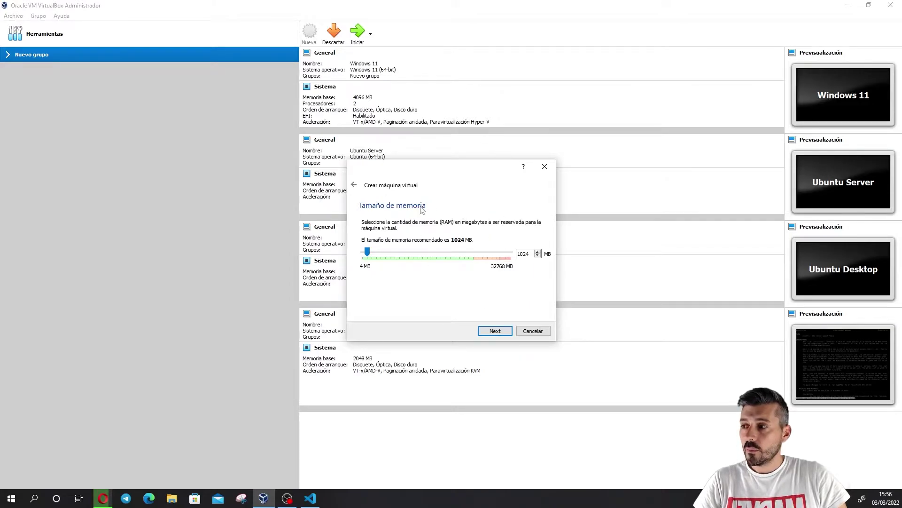
Step: Set the new machine's memory size to 4096 MB and continue to the hard disk options
{"action": "left_click", "coordinate": [407, 255]}
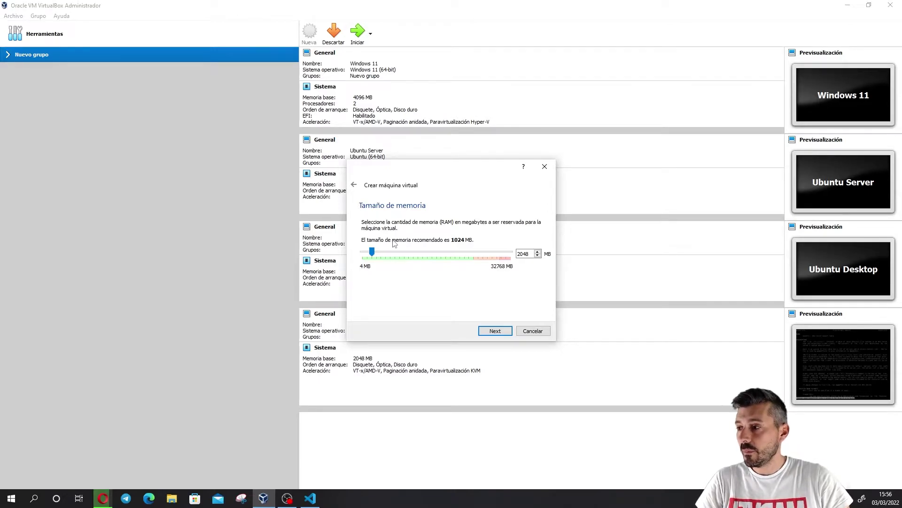
{"action": "left_click", "coordinate": [398, 253]}
{"action": "left_click", "coordinate": [407, 254]}
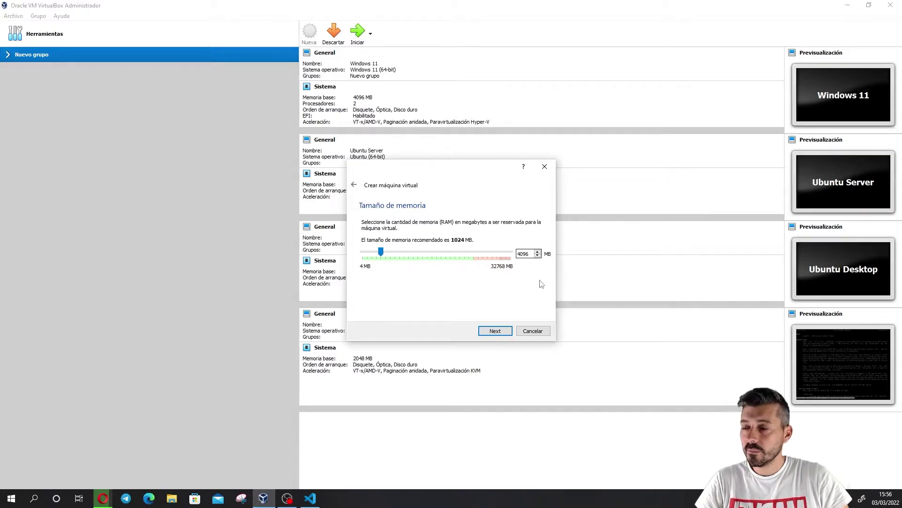
{"action": "left_click", "coordinate": [498, 332]}
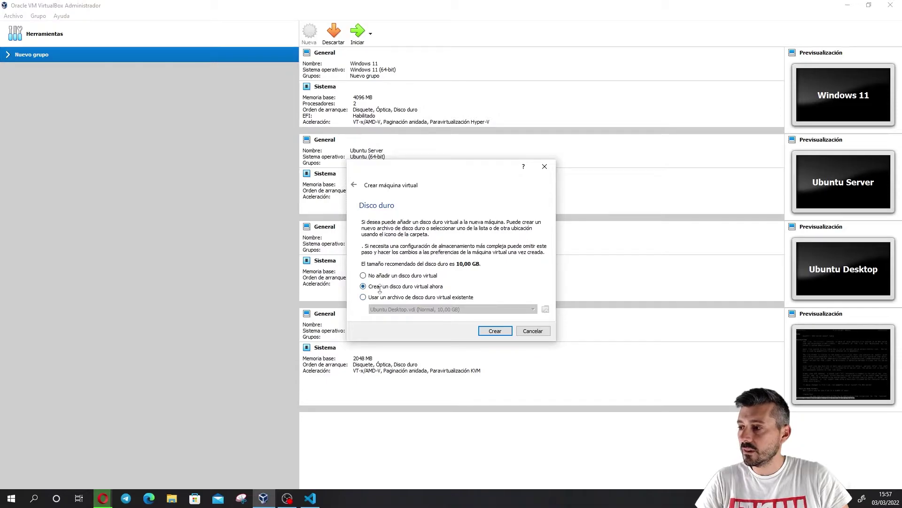
Step: Choose to create a new virtual hard disk of type VDI with dynamically allocated storage
{"action": "left_click", "coordinate": [495, 332]}
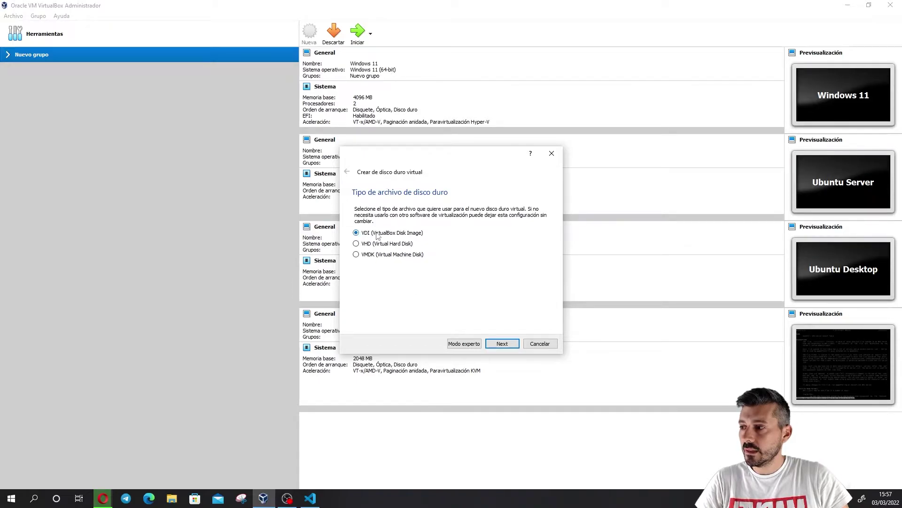
{"action": "left_click", "coordinate": [500, 343]}
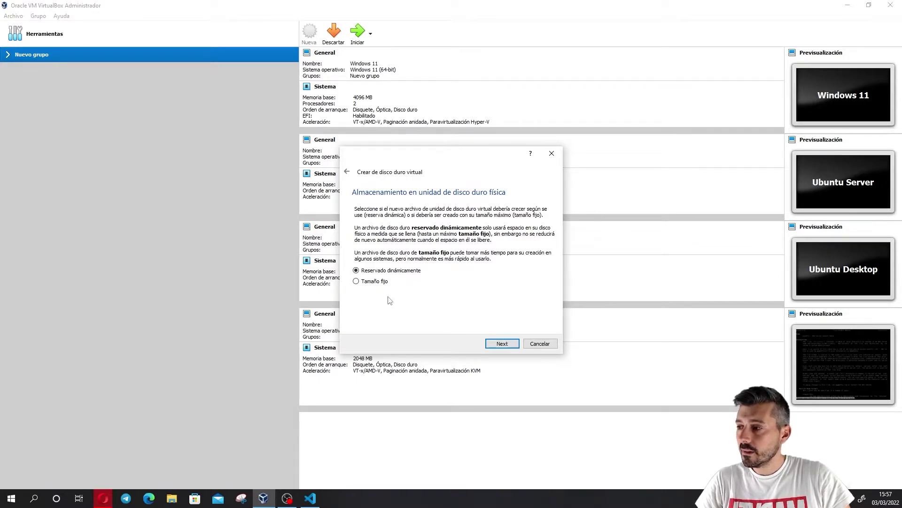
{"action": "left_click", "coordinate": [503, 345]}
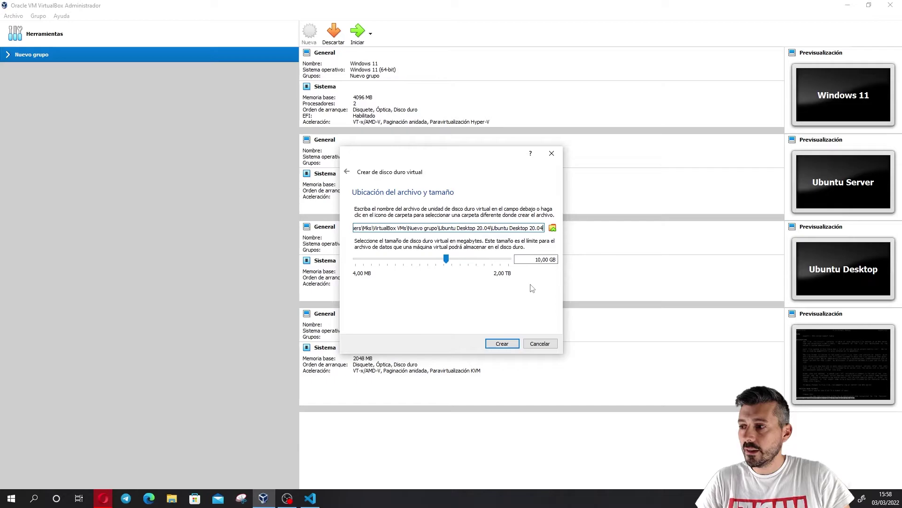
Step: Set the virtual hard disk size to 15 GB and create the disk
{"action": "left_click", "coordinate": [540, 260]}
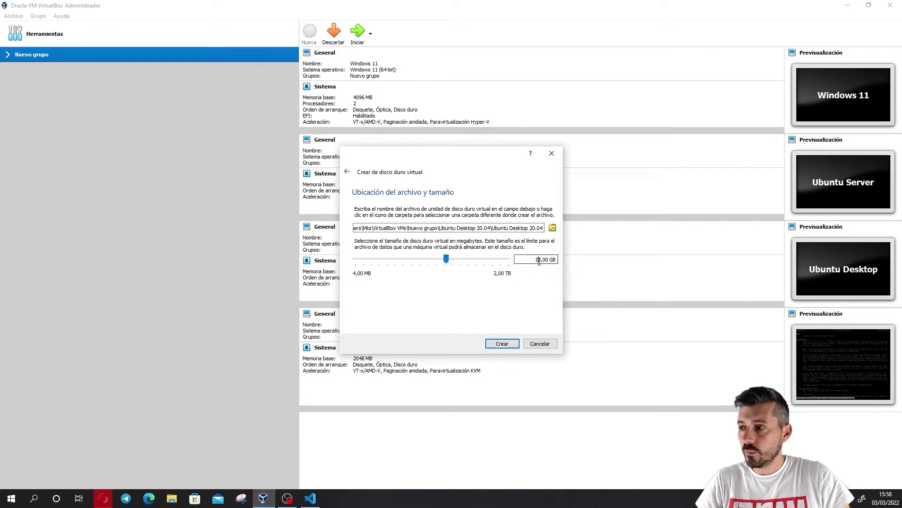
{"action": "key", "text": "Delete"}
{"action": "type", "text": "5"}
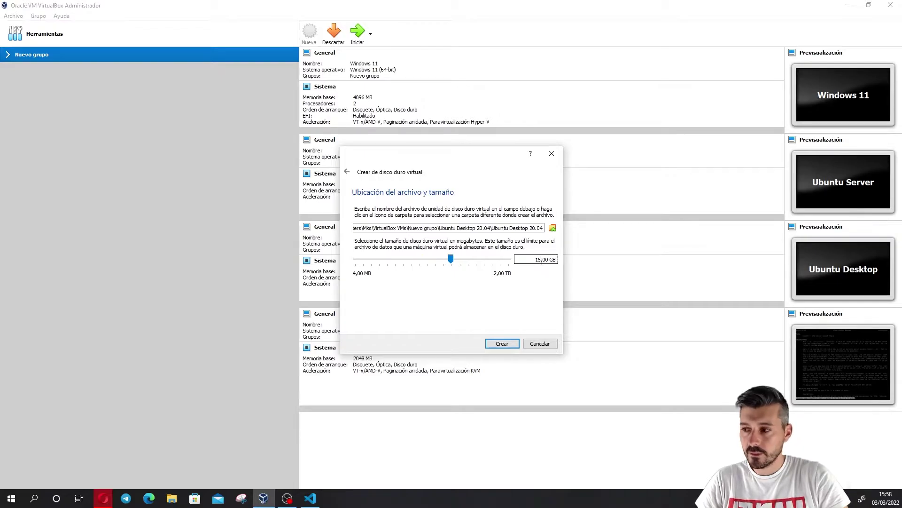
{"action": "left_click", "coordinate": [512, 345]}
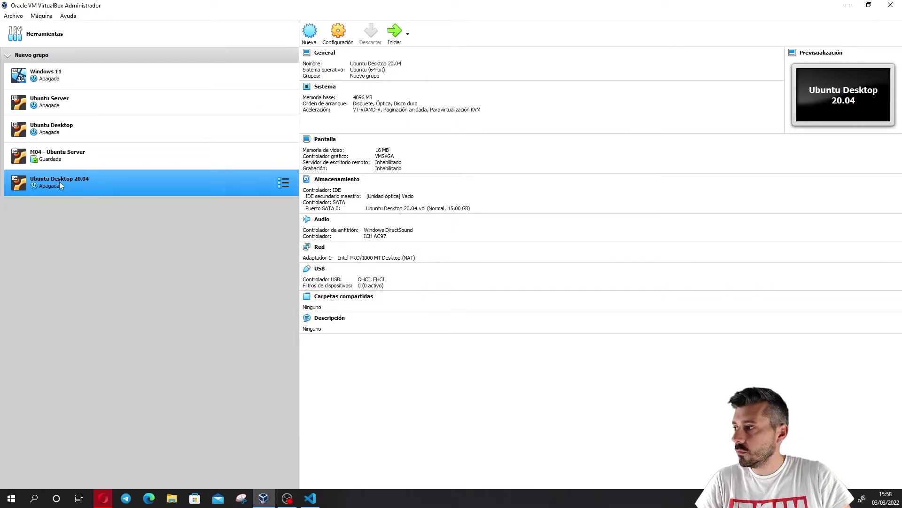
Step: Move the Ubuntu Desktop 20.04 machine out of Nuevo grupo and collapse the group
{"action": "left_click_drag", "start_coordinate": [76, 186], "coordinate": [12, 250]}
{"action": "left_click", "coordinate": [7, 56]}
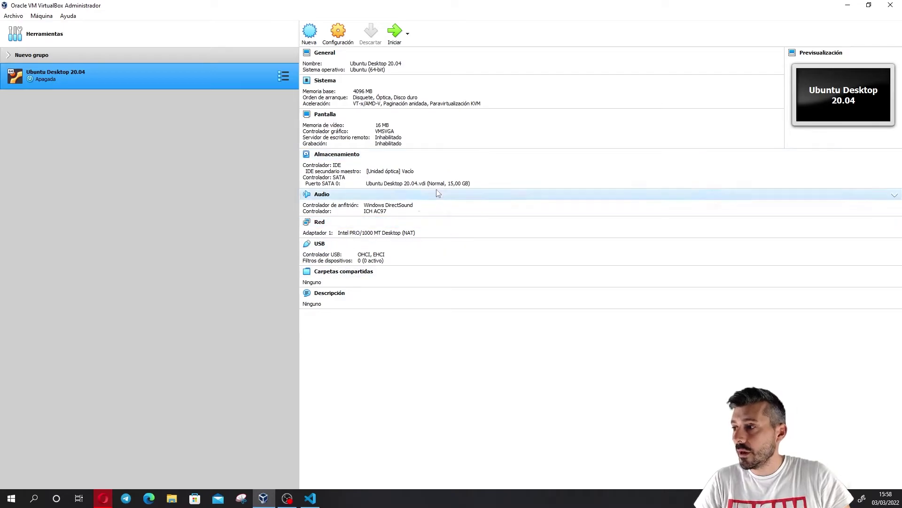
Step: Review the Ubuntu Desktop 20.04 machine's general settings and check the ISO download in the browser
{"action": "left_click", "coordinate": [340, 32]}
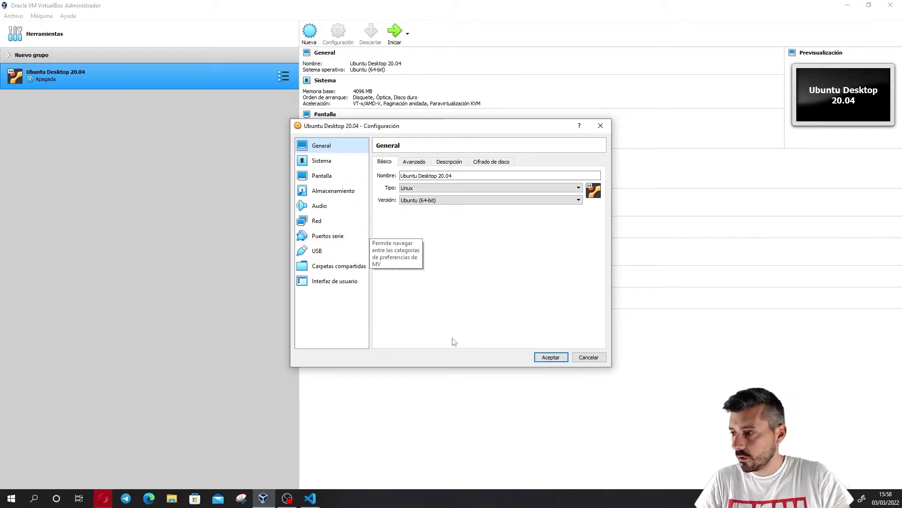
{"action": "left_click", "coordinate": [549, 357]}
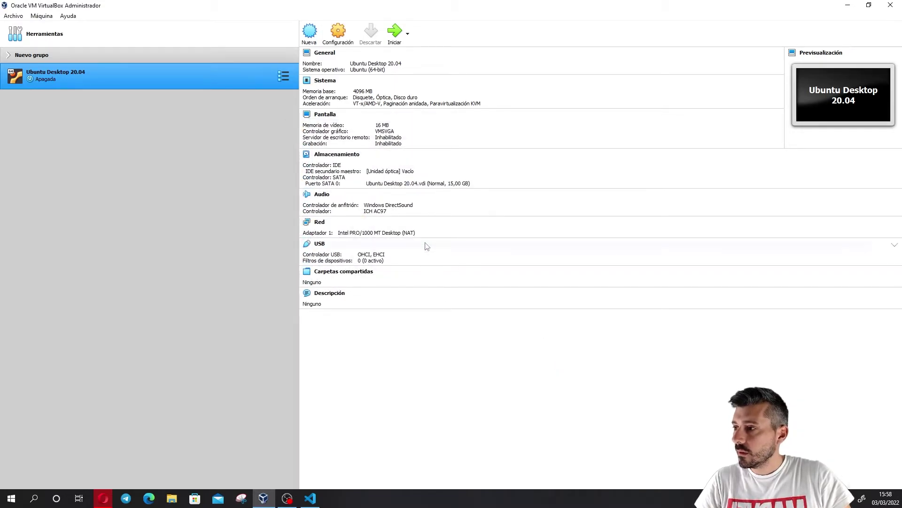
{"action": "left_click", "coordinate": [104, 498]}
{"action": "left_click", "coordinate": [878, 25]}
{"action": "left_click", "coordinate": [878, 24]}
{"action": "left_click", "coordinate": [850, 7]}
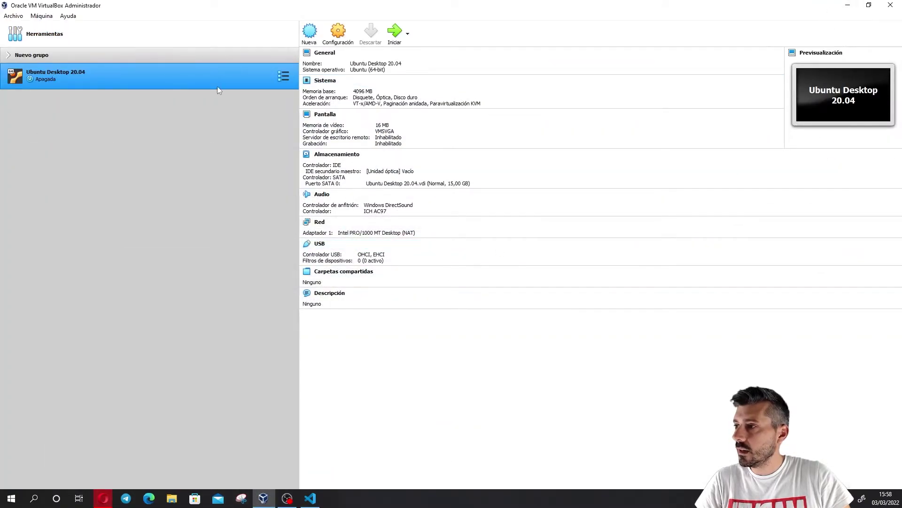
Step: Start the Ubuntu Desktop 20.04 machine and load ubuntu-20.04.2.0-desktop-amd64.iso into its optical drive
{"action": "left_click", "coordinate": [397, 32]}
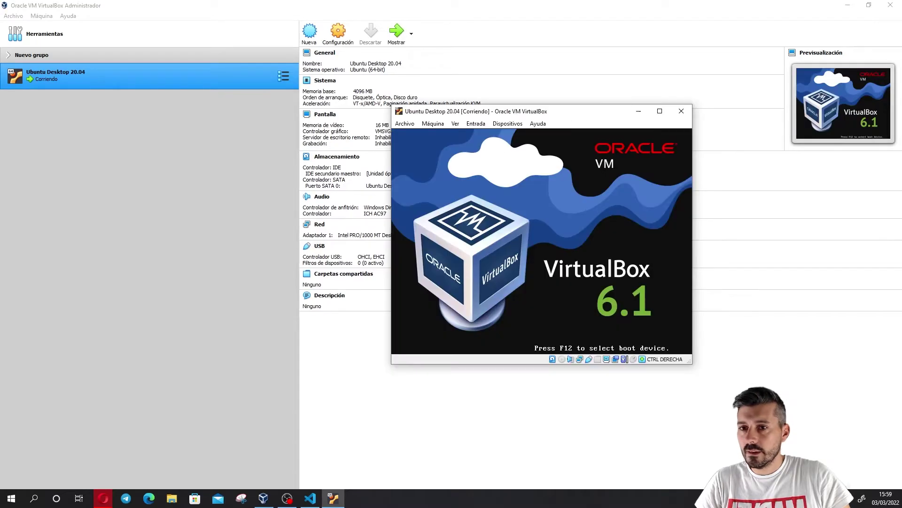
{"action": "left_click_drag", "start_coordinate": [567, 112], "coordinate": [450, 84]}
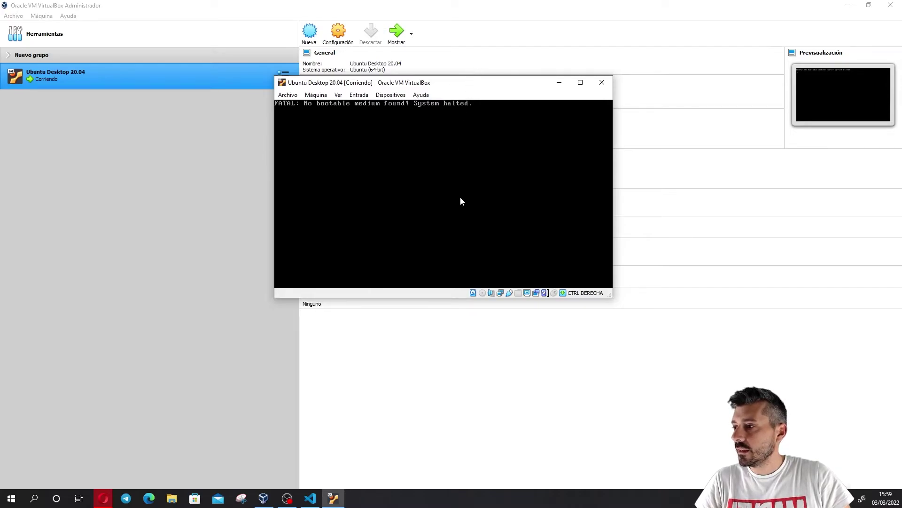
{"action": "left_click", "coordinate": [484, 293]}
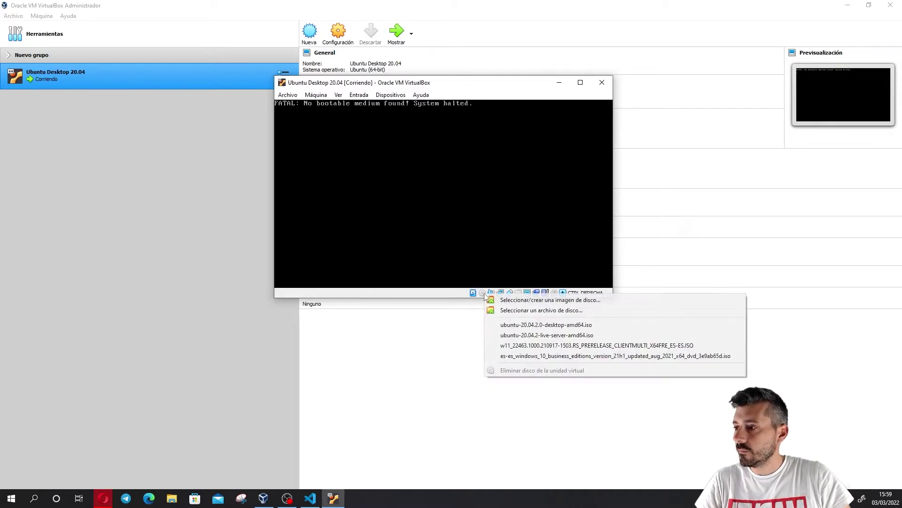
{"action": "left_click", "coordinate": [561, 311]}
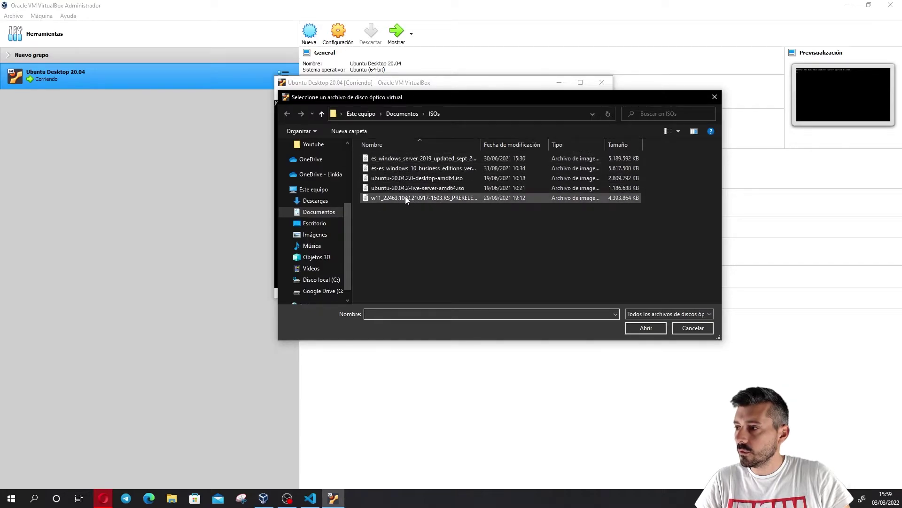
{"action": "left_click", "coordinate": [440, 181]}
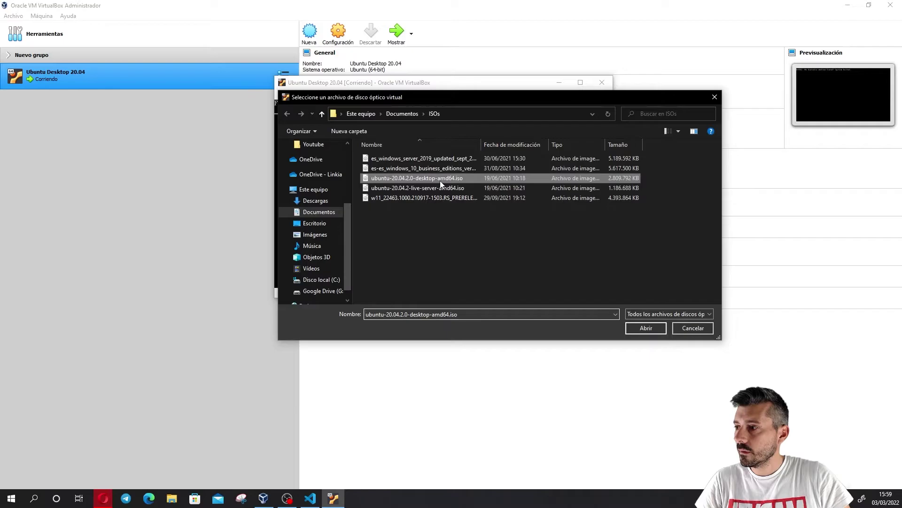
{"action": "left_click", "coordinate": [647, 329]}
Step: Restart the virtual machine from the loaded ISO and highlight item 4, Instalar Ubuntu Desktop, in the Visual Studio Code notes
{"action": "left_click", "coordinate": [316, 95]}
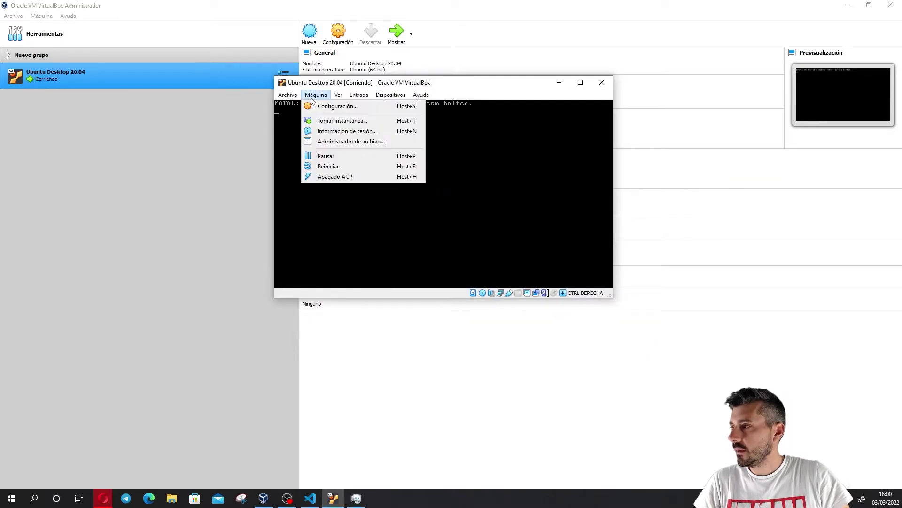
{"action": "left_click", "coordinate": [360, 166]}
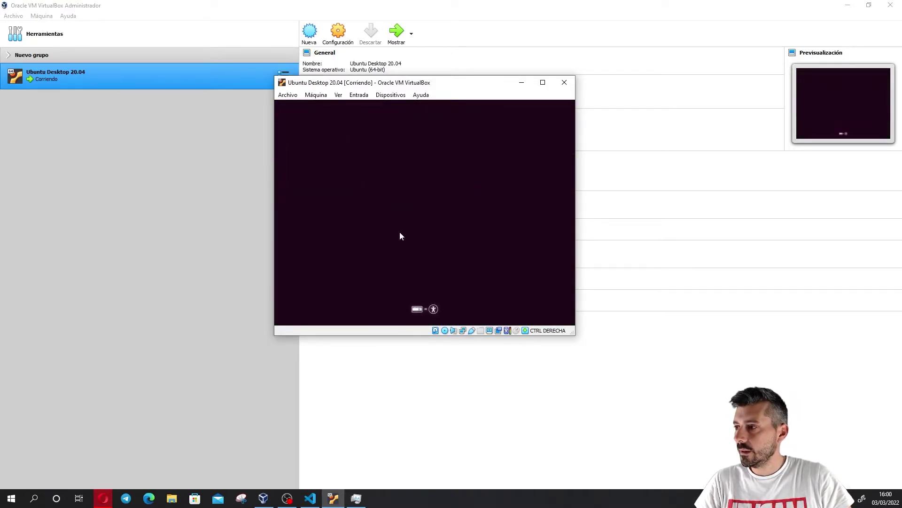
{"action": "left_click_drag", "start_coordinate": [452, 88], "coordinate": [443, 73]}
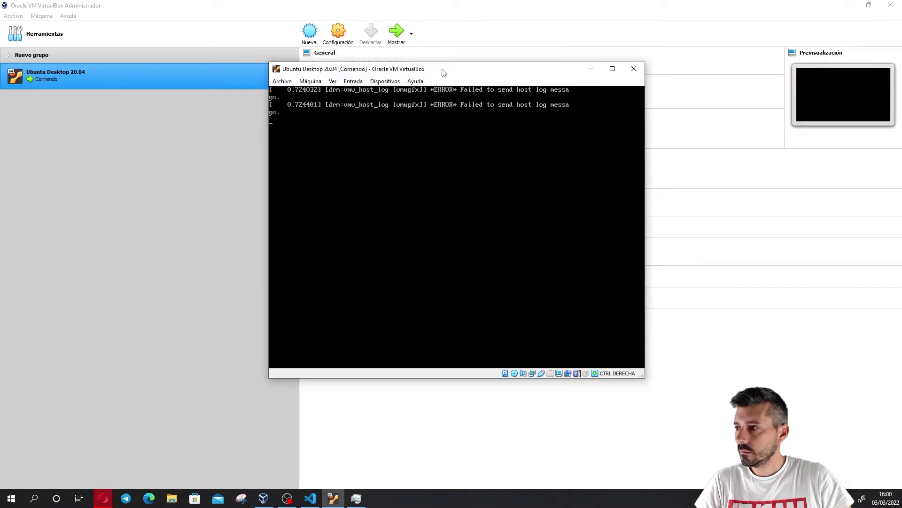
{"action": "left_click_drag", "start_coordinate": [452, 71], "coordinate": [318, 70]}
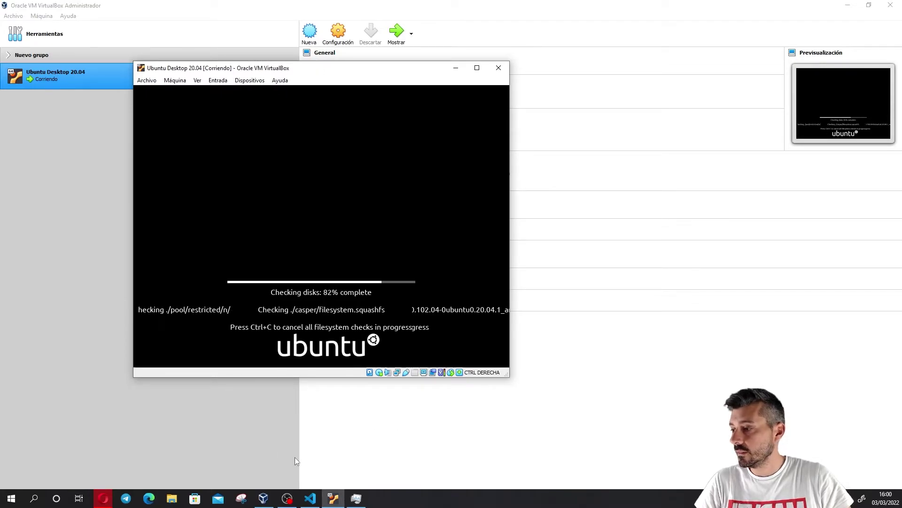
{"action": "left_click", "coordinate": [302, 502]}
{"action": "left_click_drag", "start_coordinate": [758, 114], "coordinate": [620, 114]}
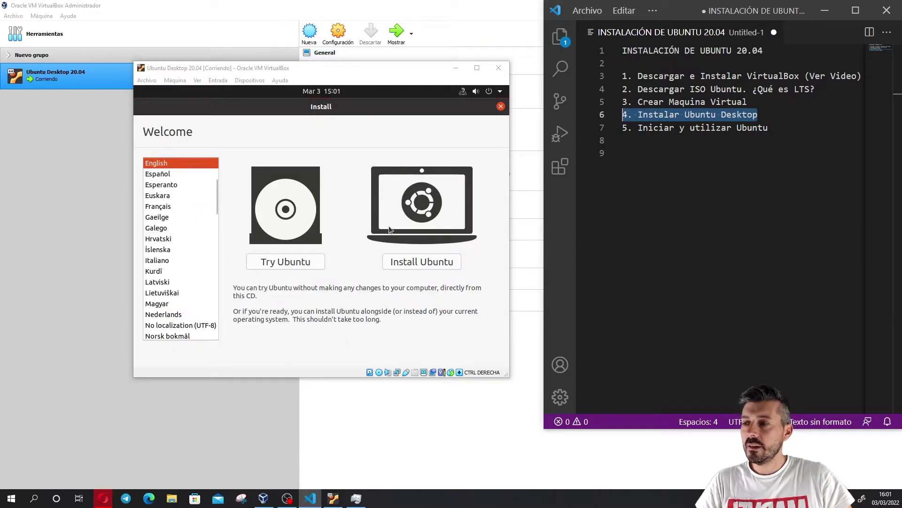
Step: Start the Ubuntu installation in Español and accept the Spanish keyboard layout
{"action": "left_click", "coordinate": [160, 175]}
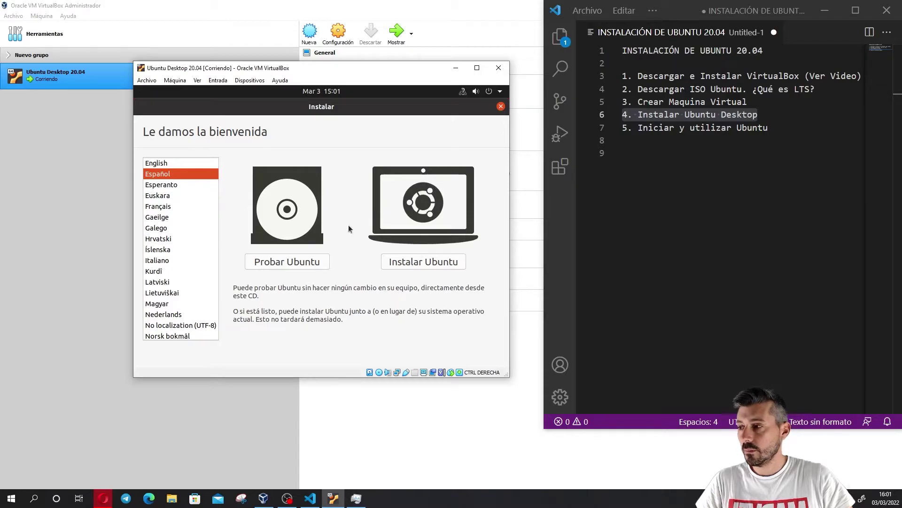
{"action": "left_click", "coordinate": [429, 263]}
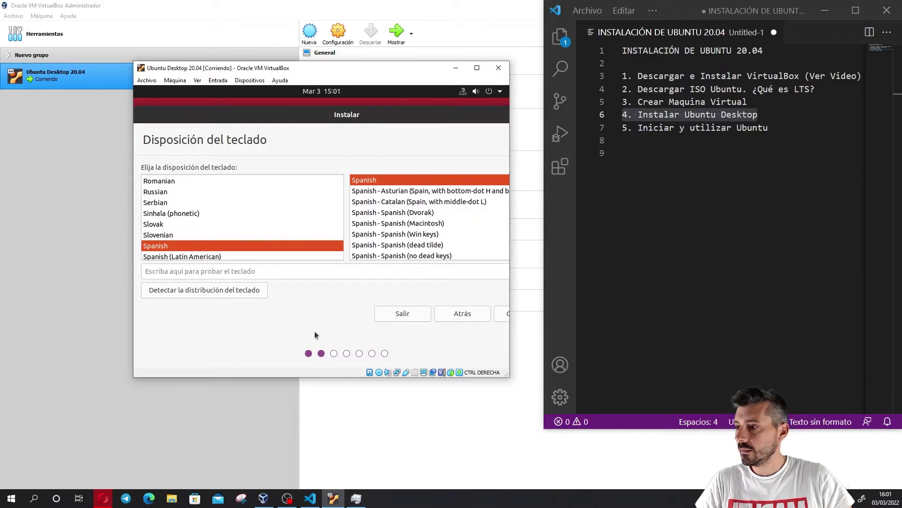
{"action": "left_click", "coordinate": [503, 313]}
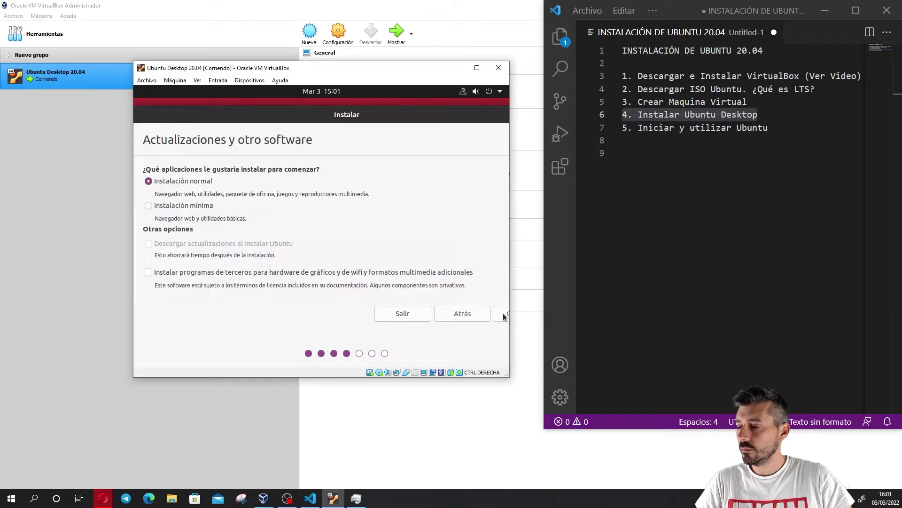